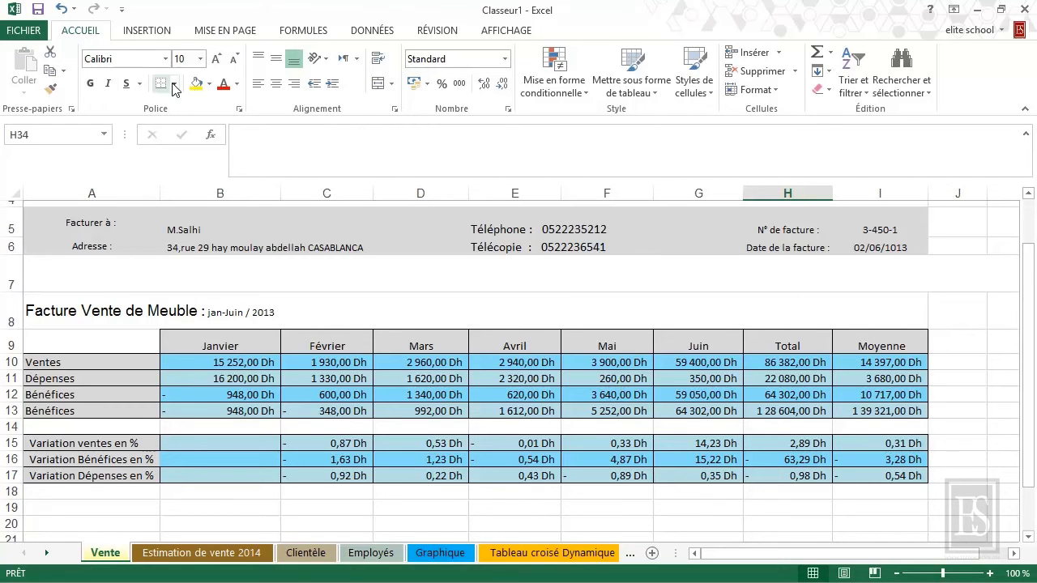
Browse the Insertion, Mise en page, Formules, Données and Révision ribbon tabs in turn.
left_click(156, 31)
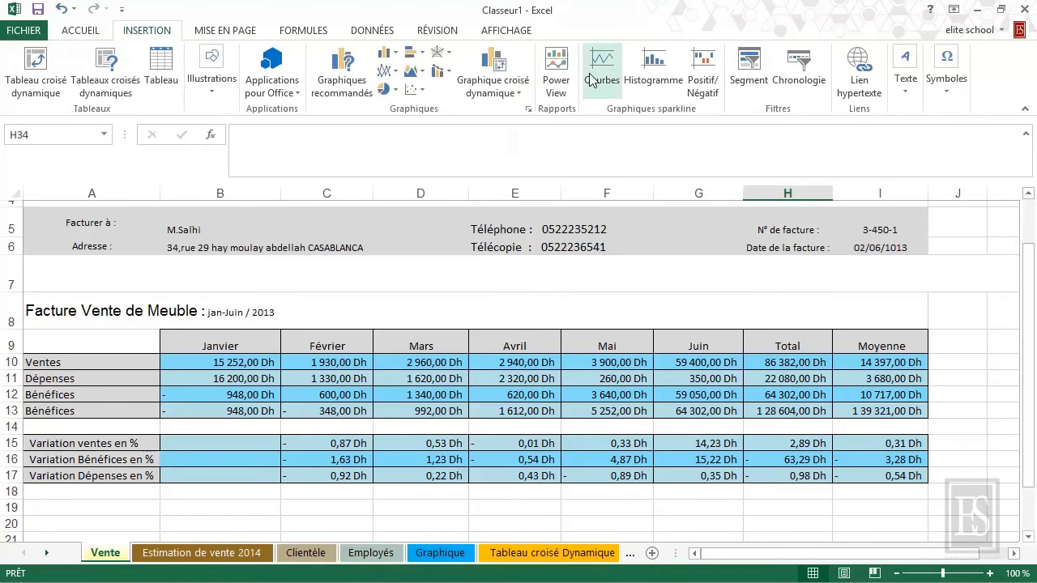
left_click(245, 30)
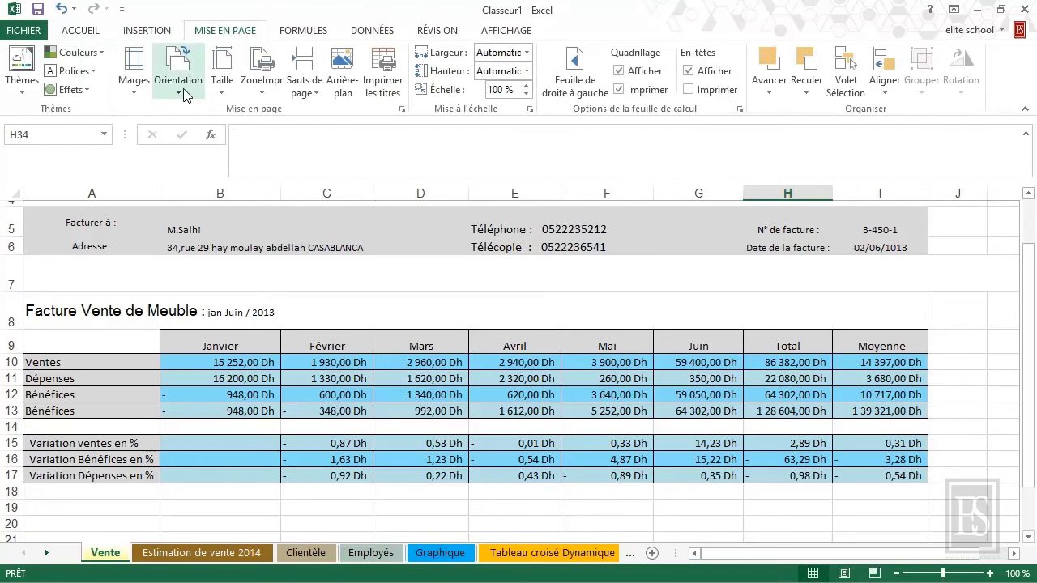
left_click(289, 31)
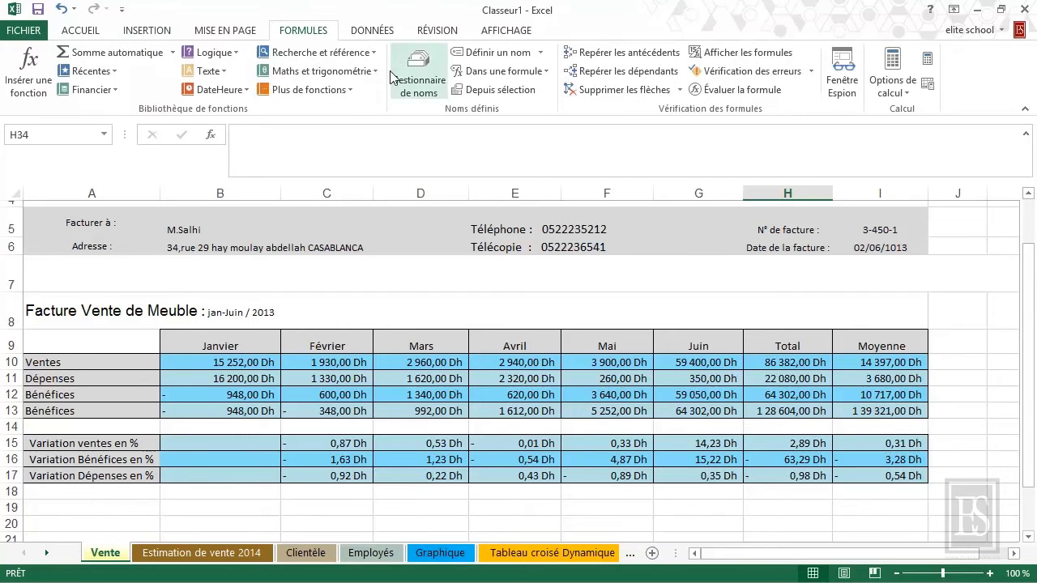
left_click(373, 32)
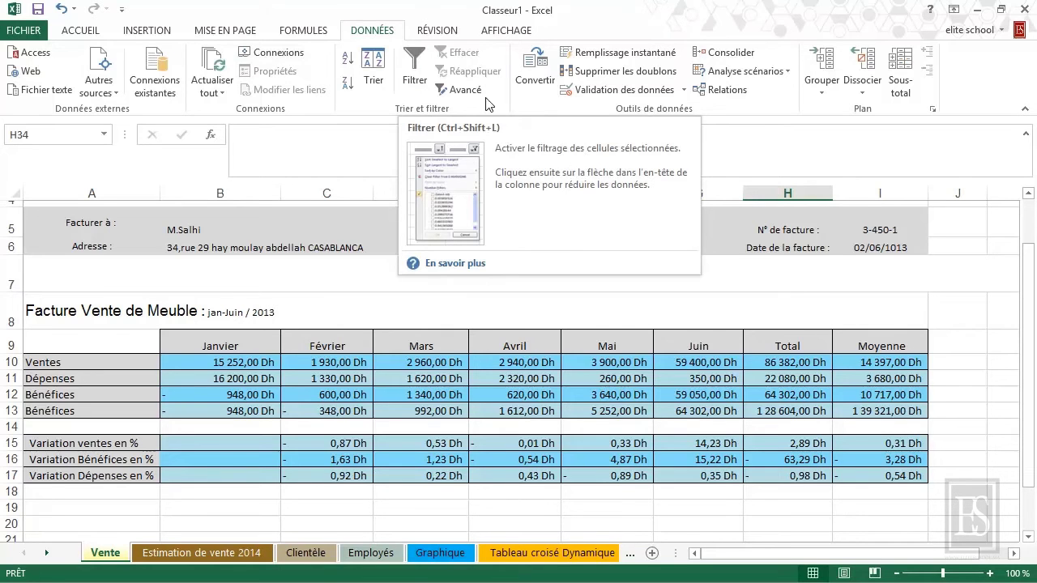
left_click(420, 31)
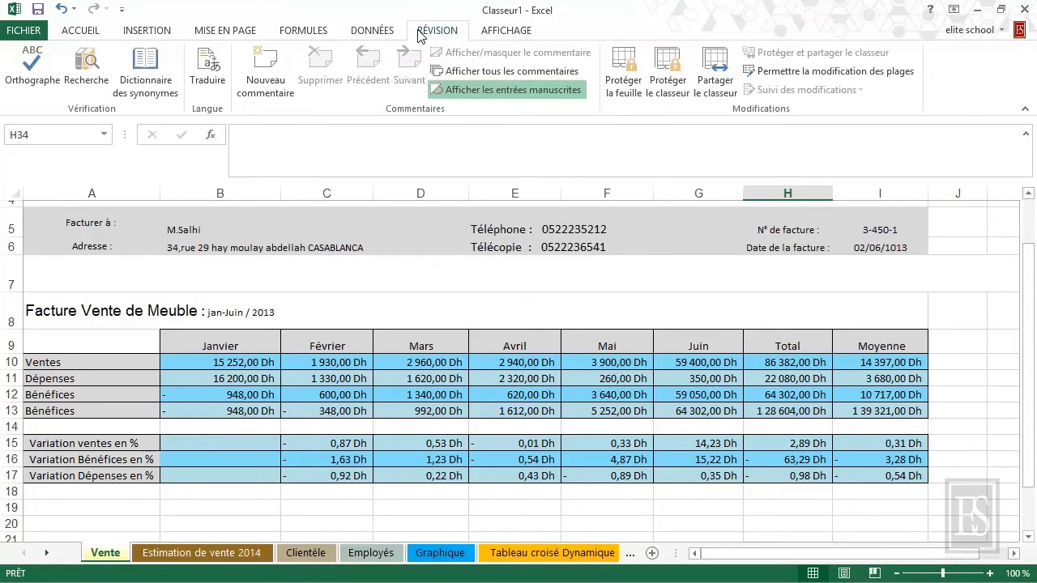
left_click(29, 36)
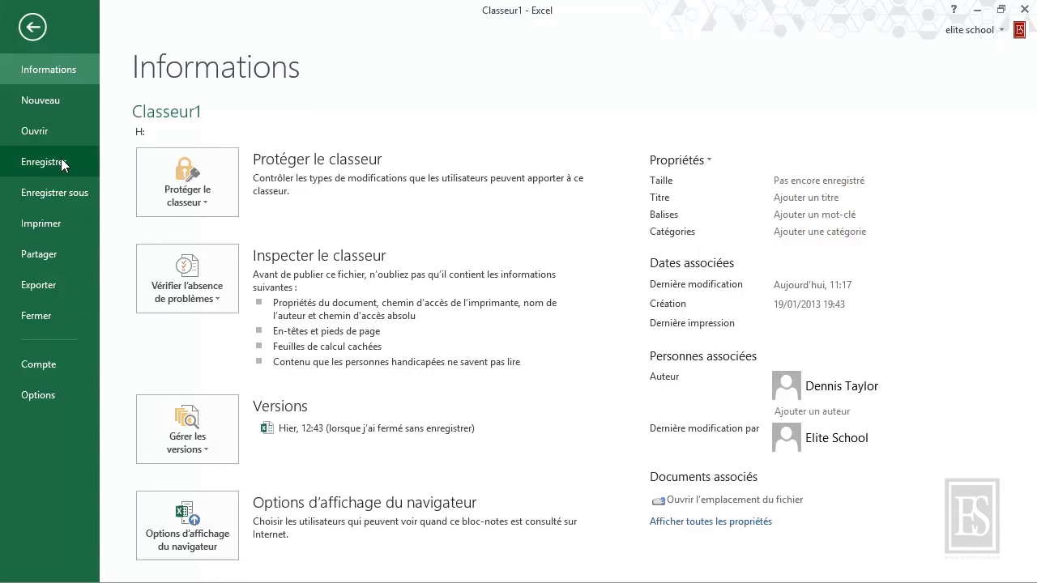
left_click(32, 30)
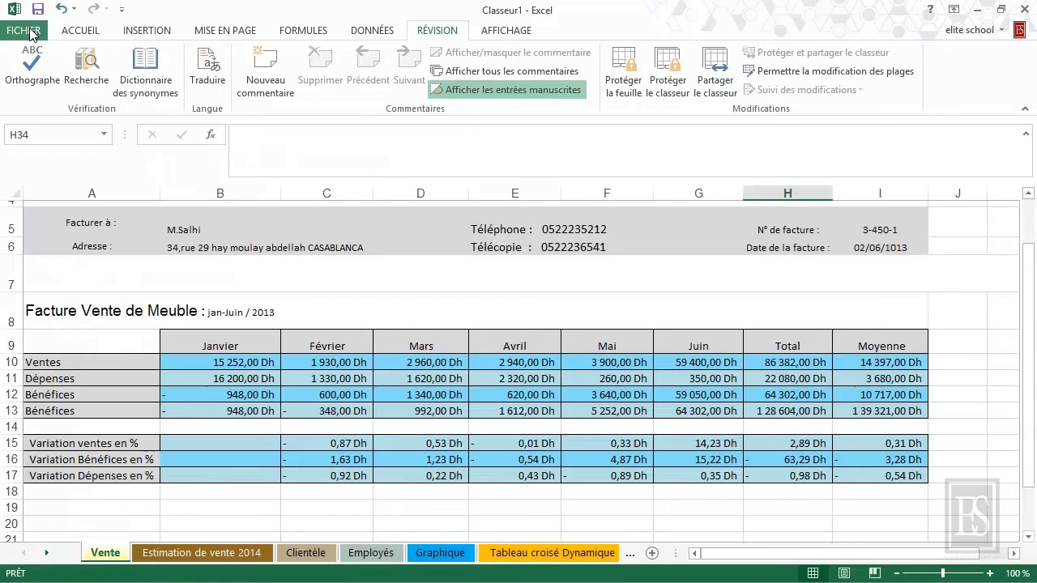
Return to Accueil and view the Format de cellule number settings, then cancel without changes.
left_click(80, 34)
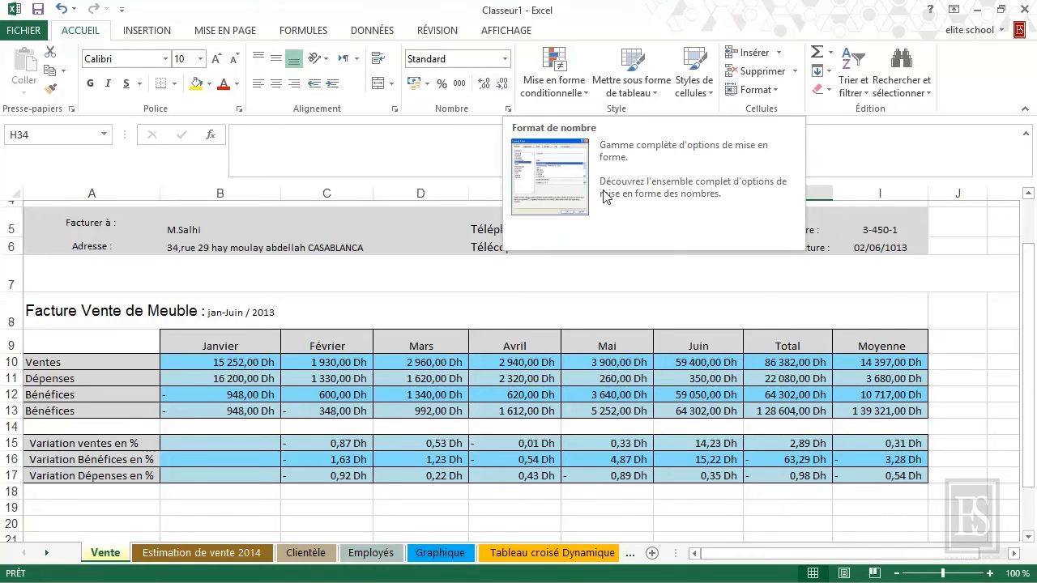
left_click(508, 108)
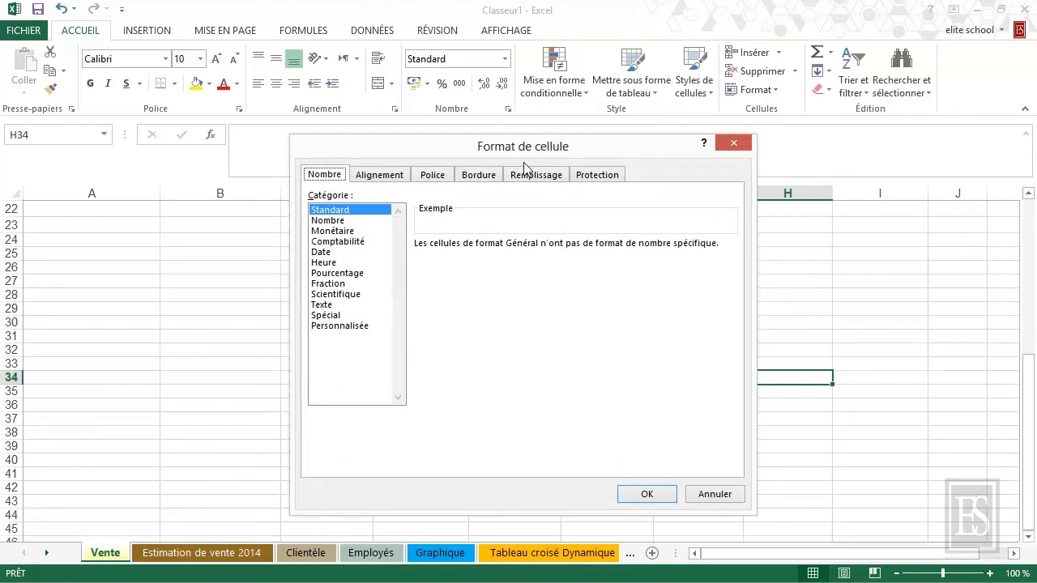
left_click(707, 497)
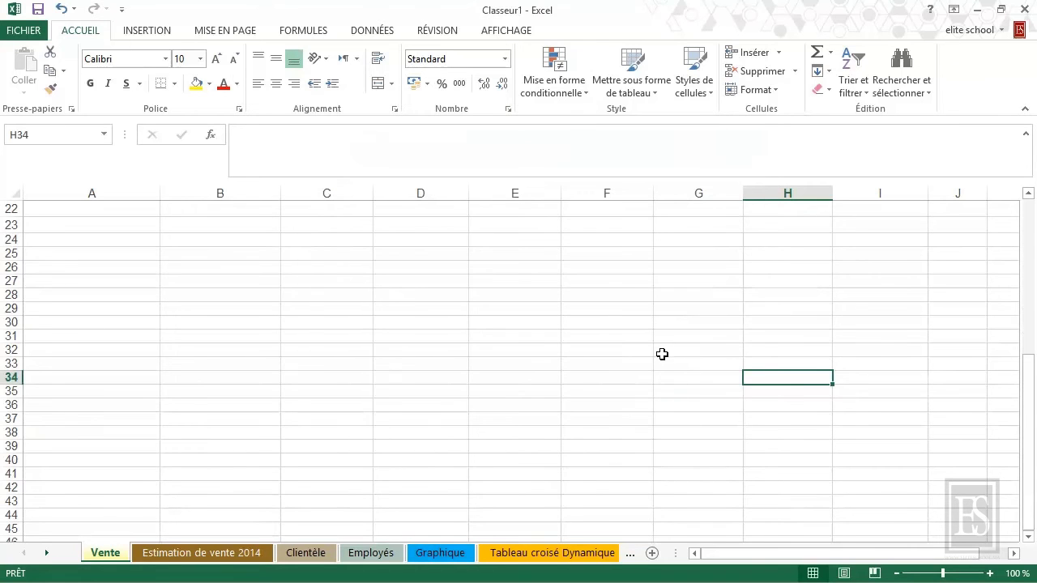
left_click(953, 10)
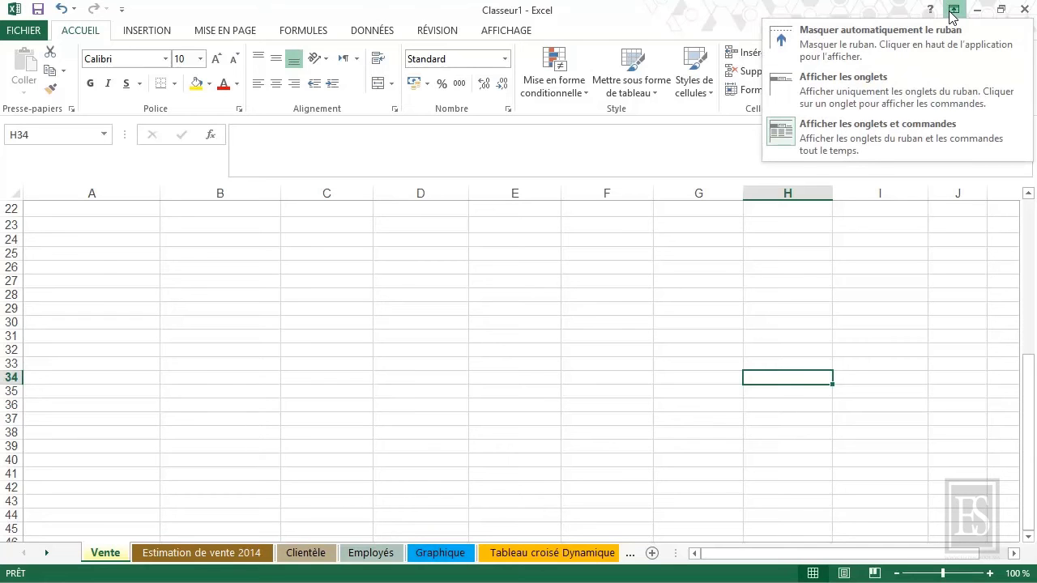
left_click(876, 42)
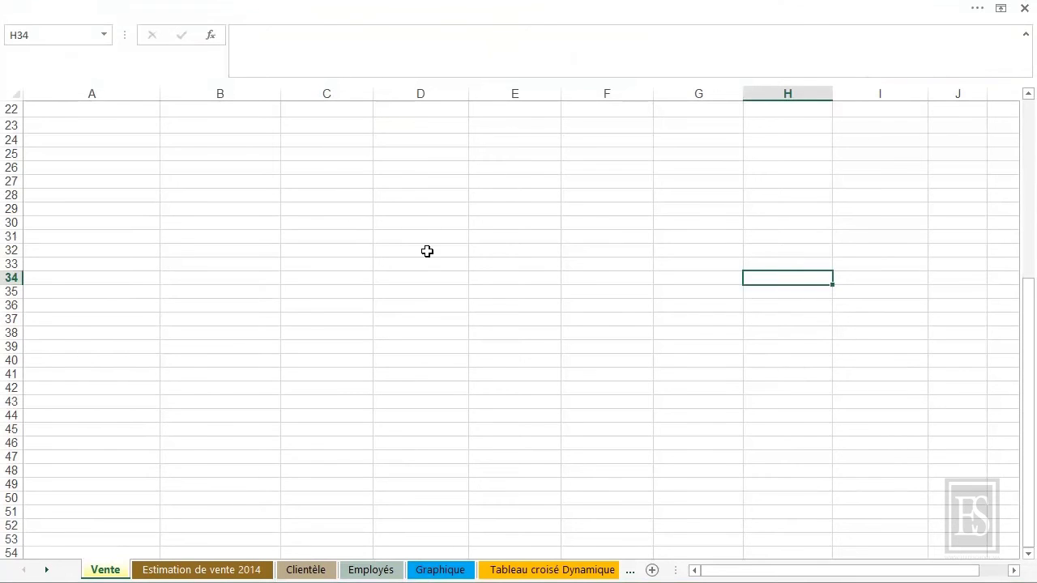
left_click(495, 12)
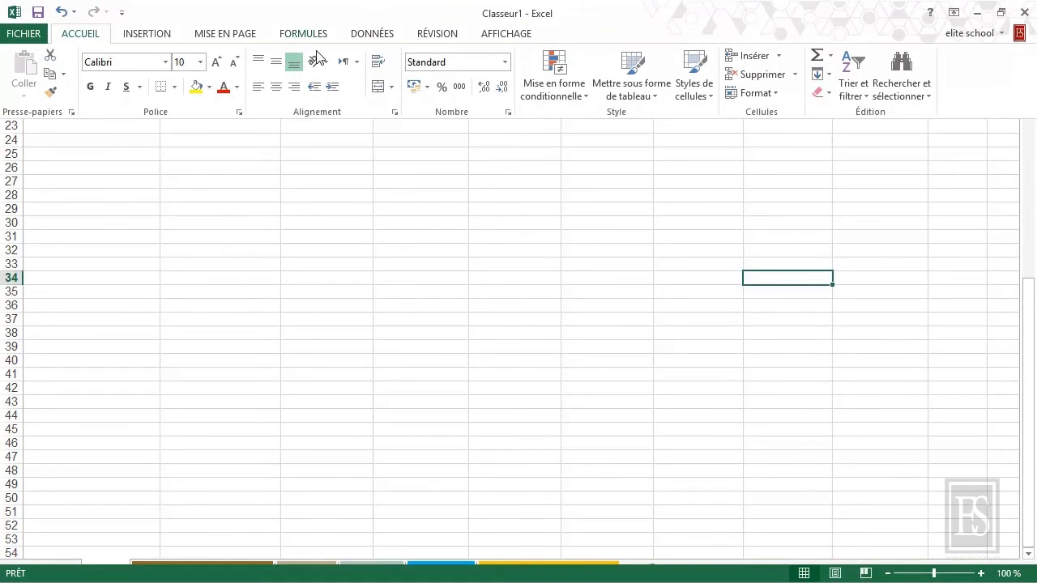
left_click(954, 12)
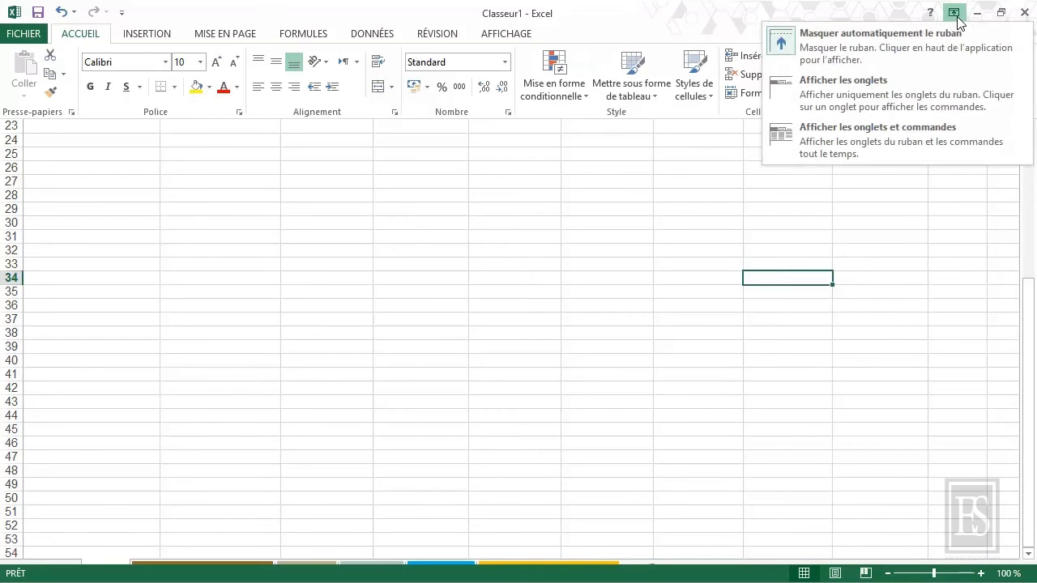
left_click(898, 86)
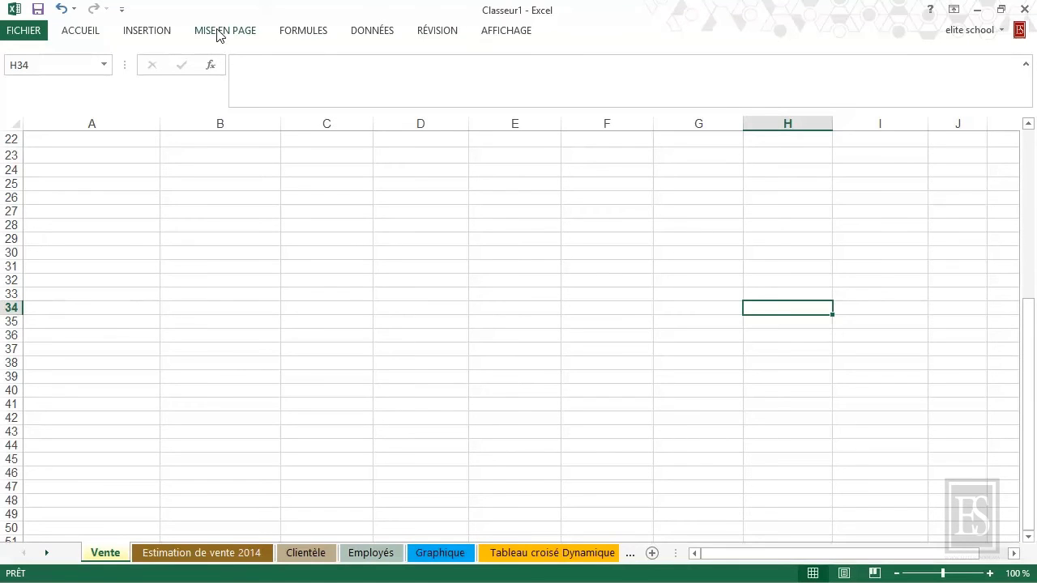
left_click(85, 31)
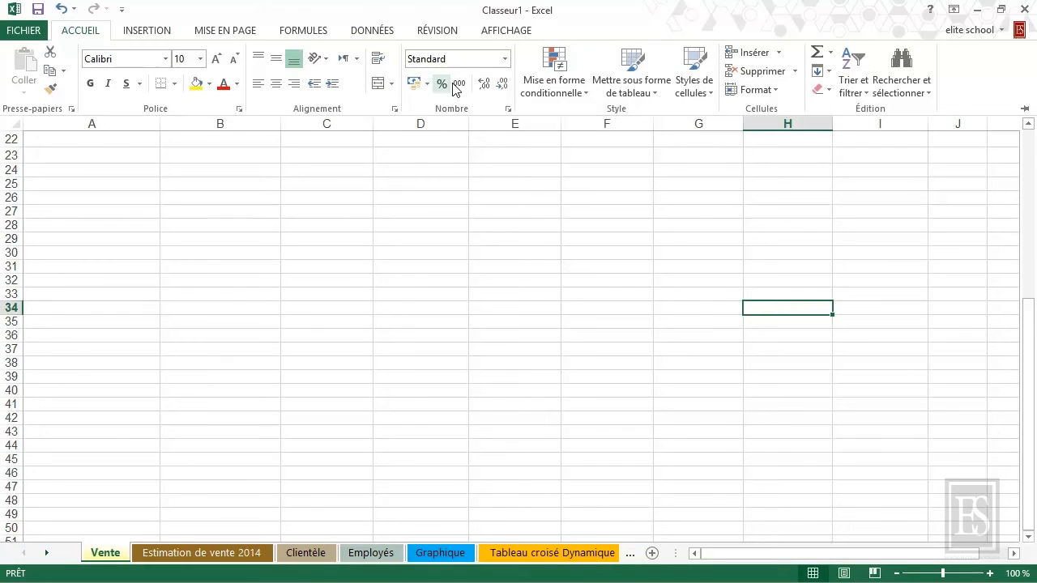
left_click(957, 10)
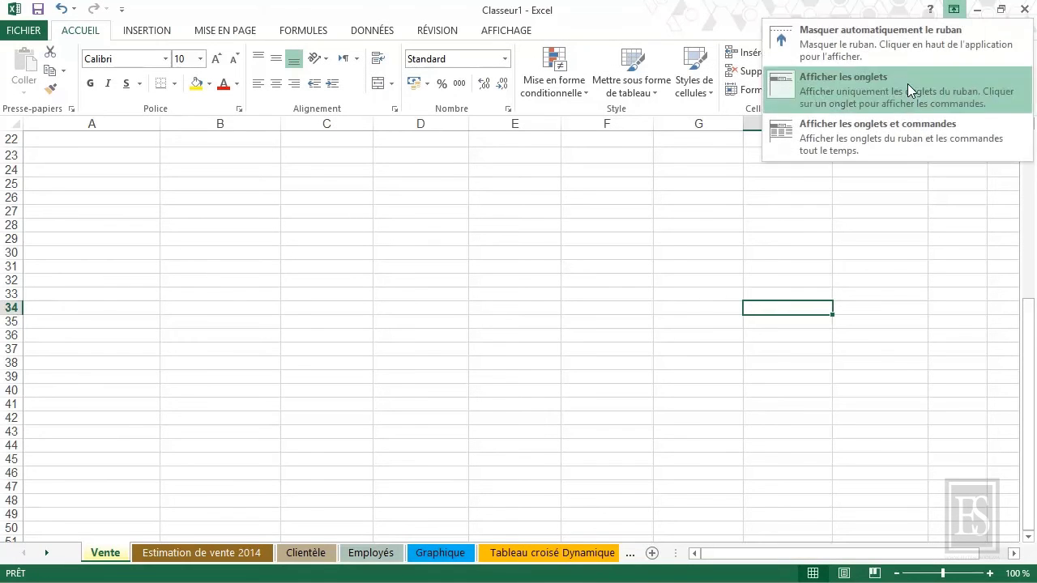
left_click(889, 137)
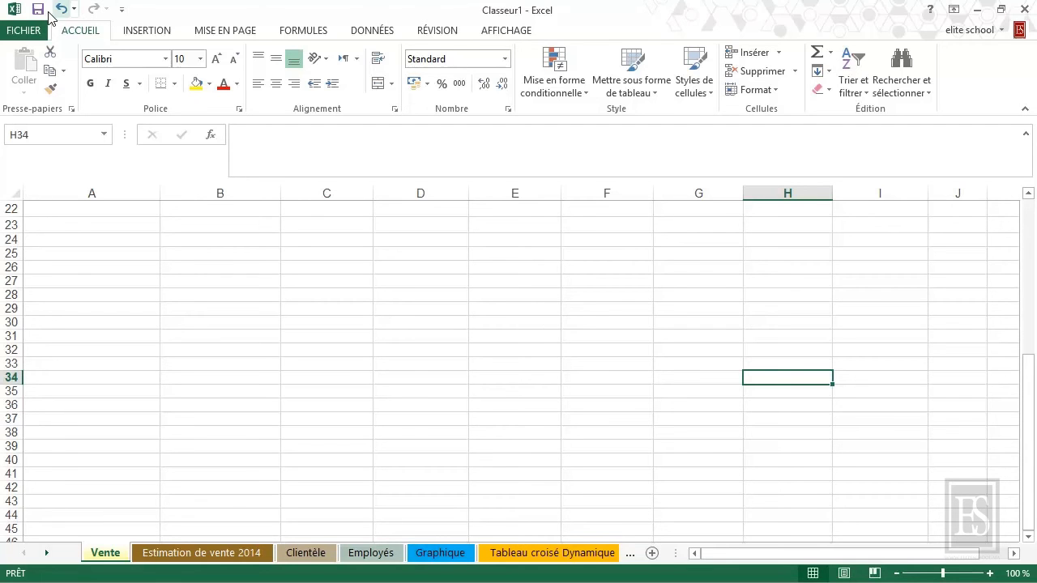
Add the Nouveau and Impression rapide commands to the Quick Access Toolbar.
left_click(122, 11)
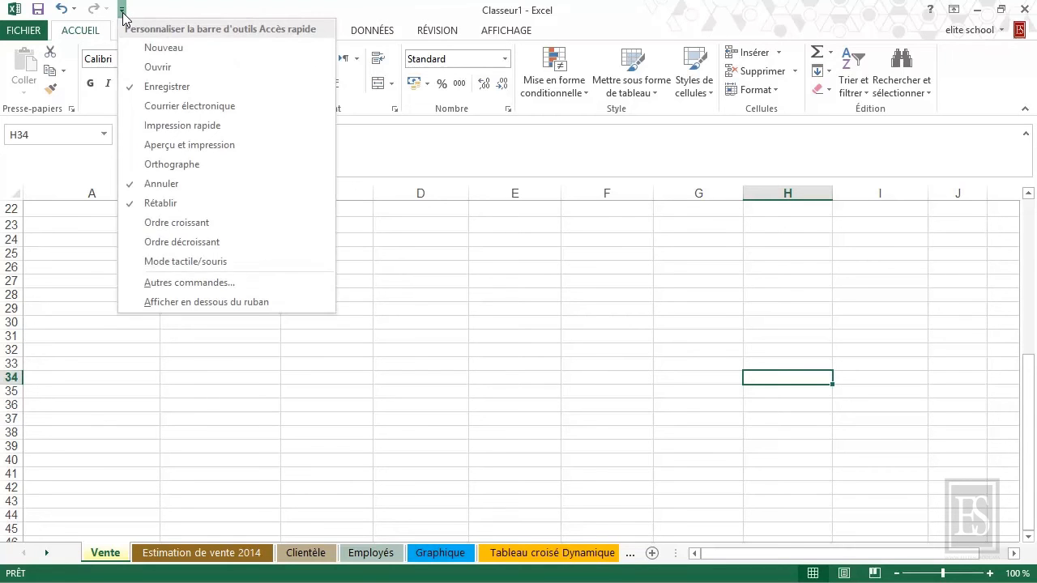
left_click(156, 51)
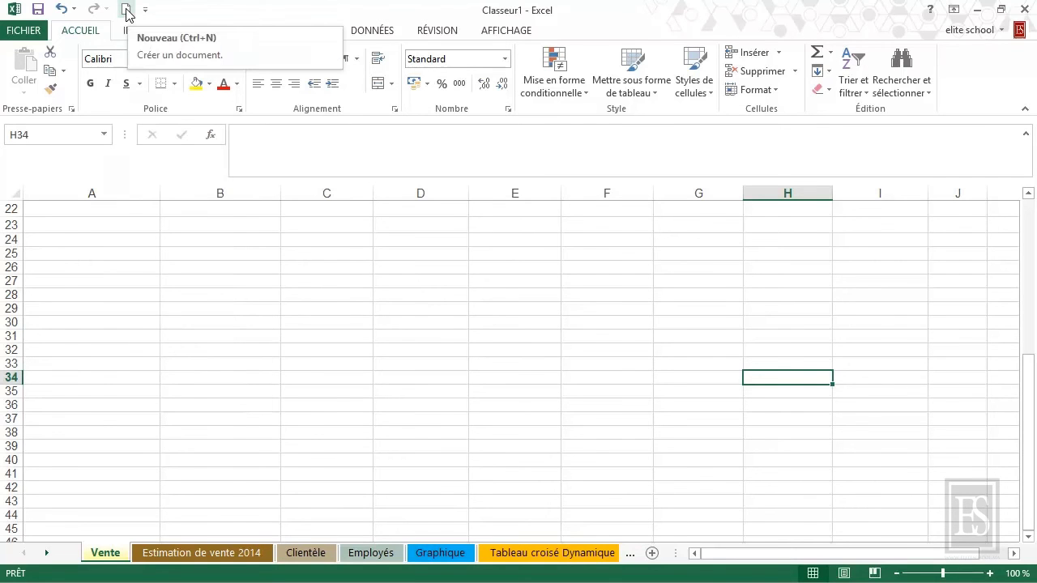
left_click(146, 10)
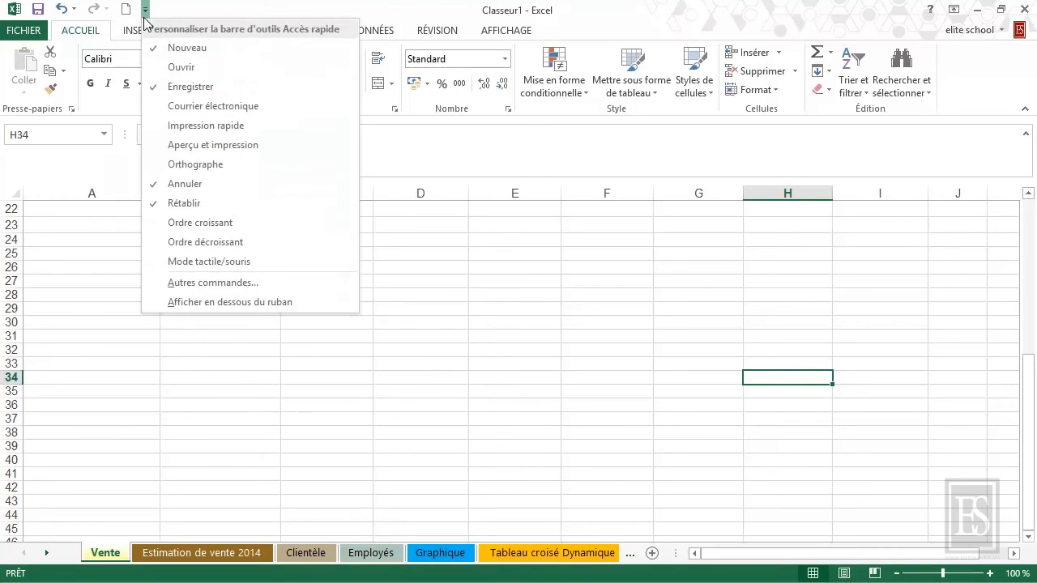
left_click(177, 126)
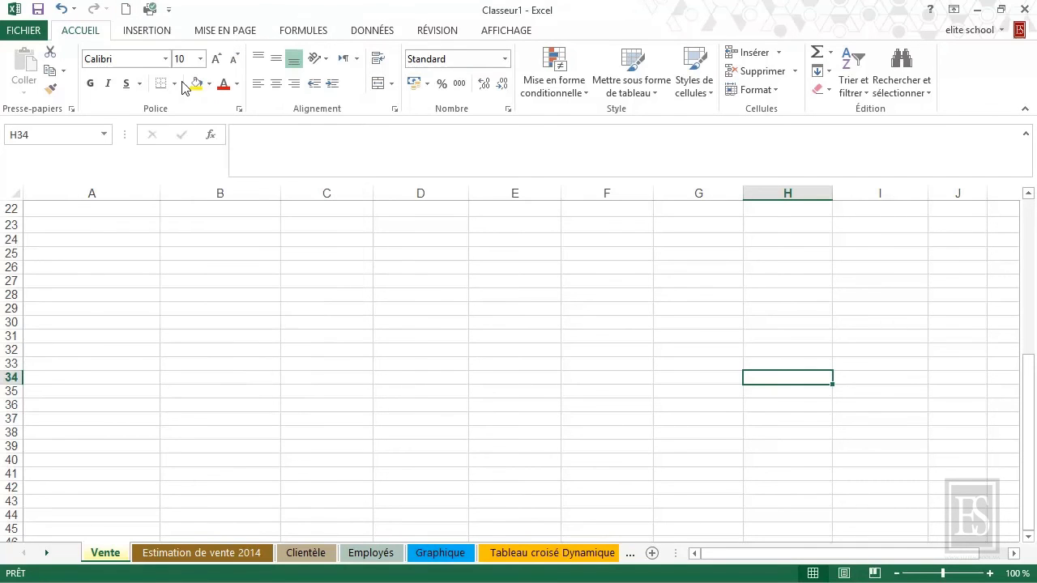
Remove Impression rapide from the Quick Access Toolbar and add the Fill Color command instead.
right_click(154, 15)
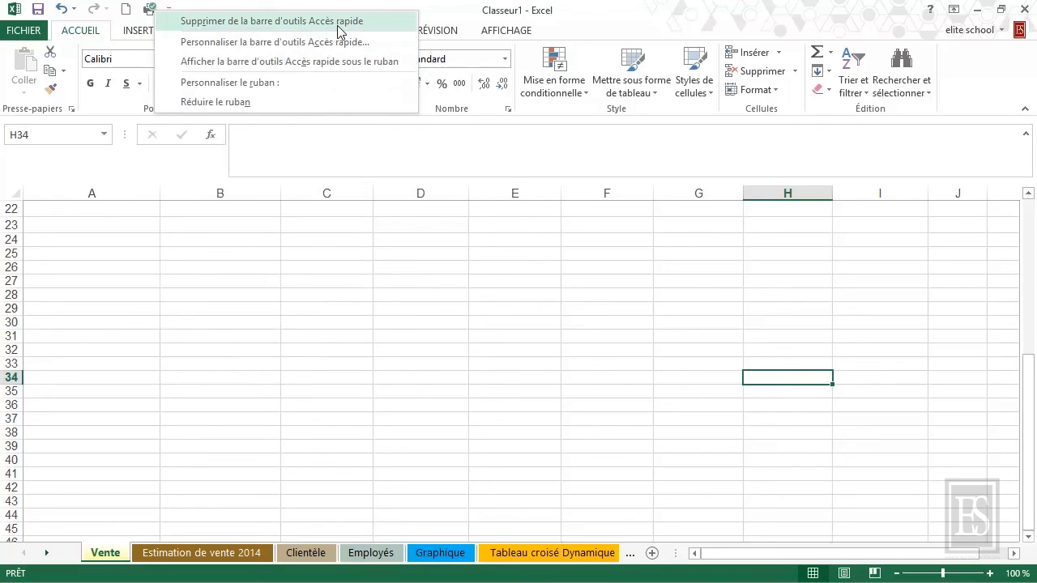
left_click(375, 25)
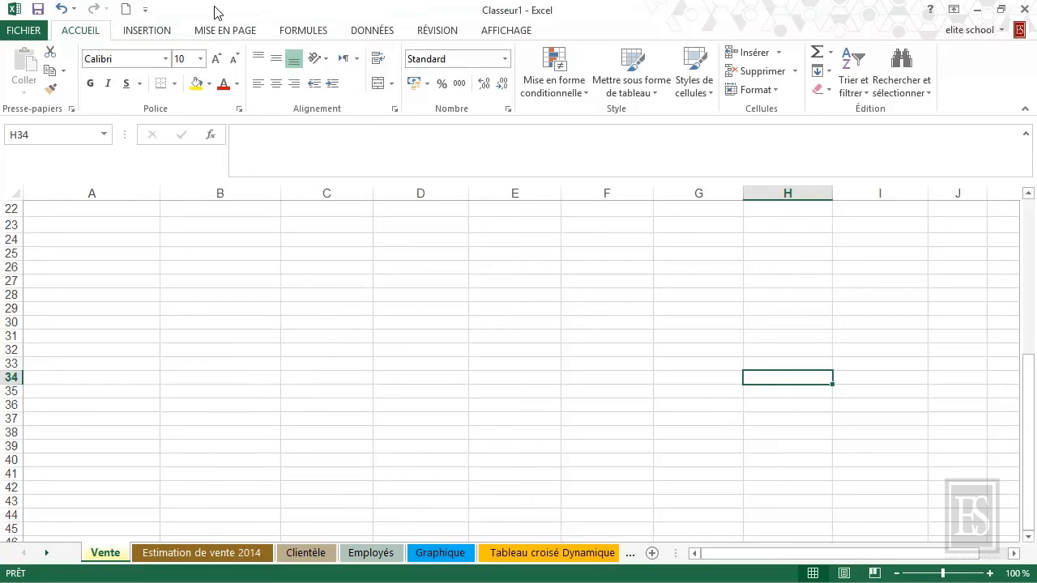
right_click(201, 94)
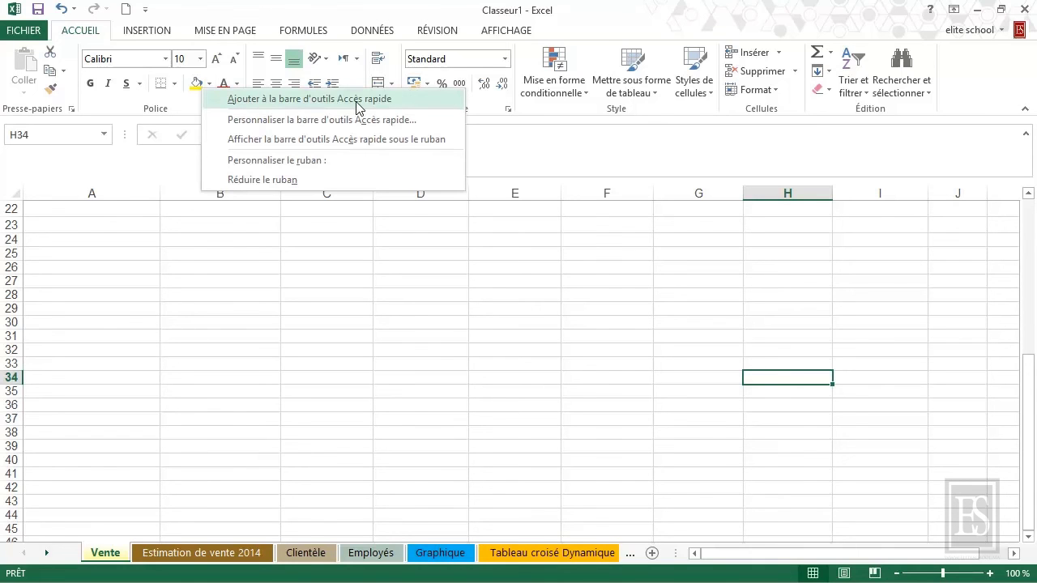
left_click(403, 108)
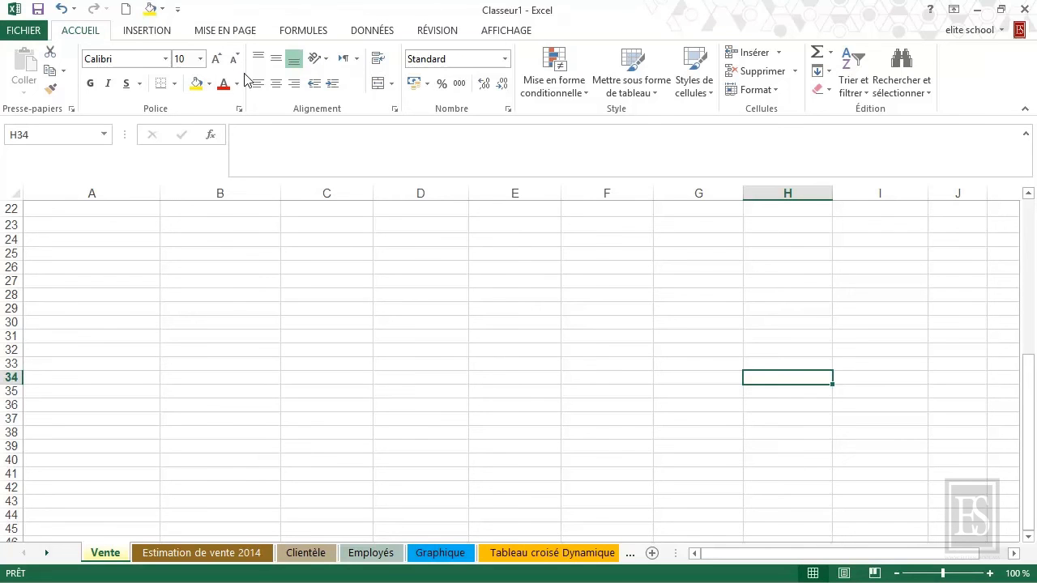
Add the Tableau command to the Quick Access Toolbar through Autres commandes and confirm with OK.
left_click(177, 9)
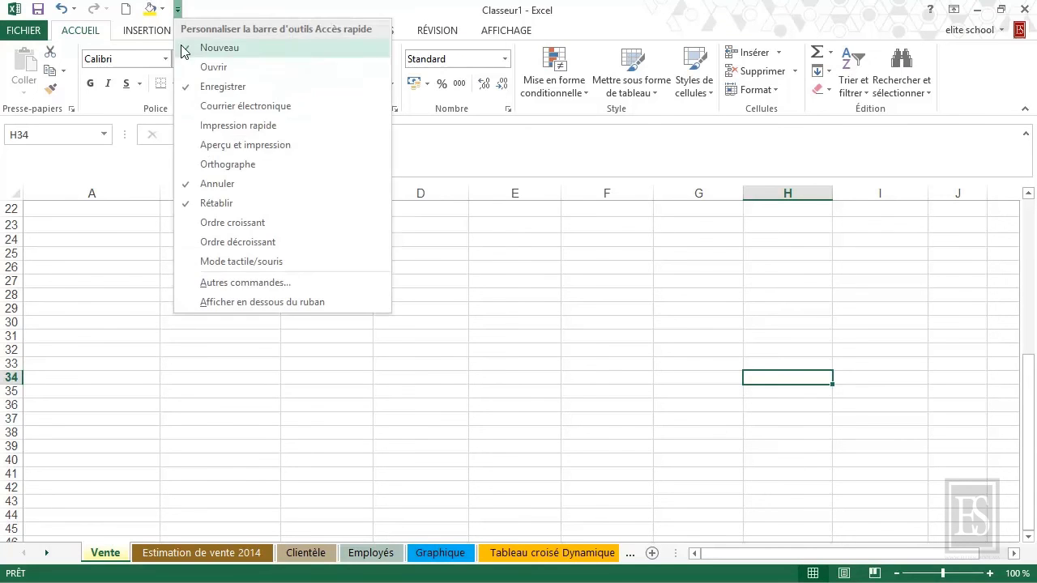
left_click(222, 283)
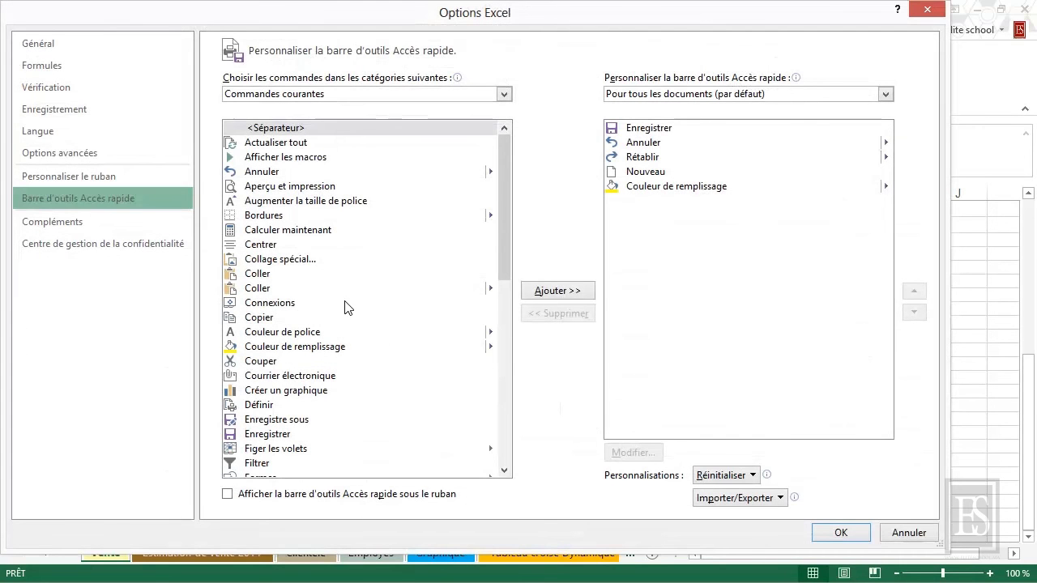
left_click(380, 303)
scroll(380, 304, "down", 3)
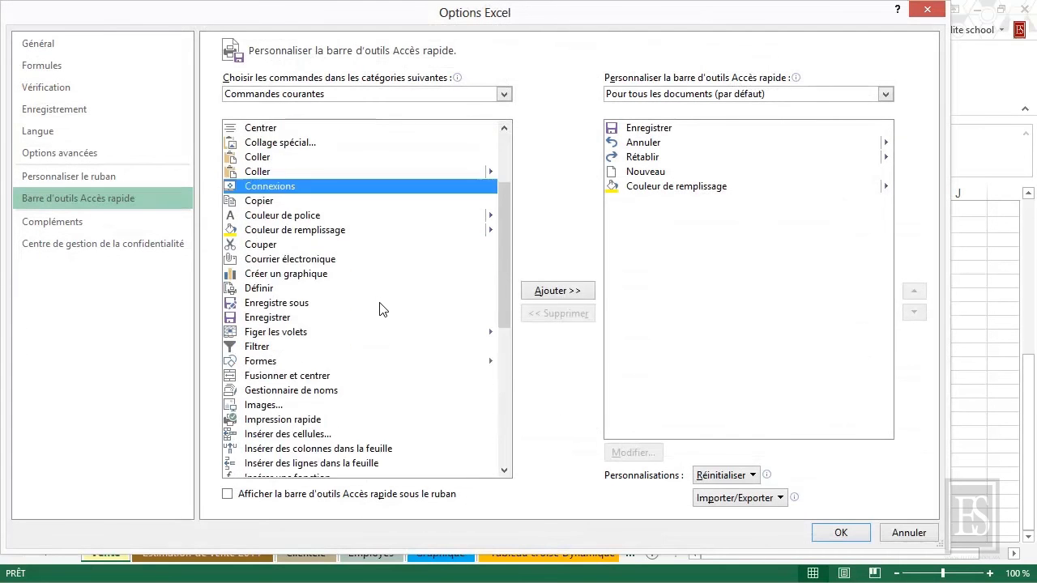
scroll(380, 309, "down", 2)
scroll(373, 302, "down", 2)
scroll(378, 313, "down", 2)
scroll(366, 328, "down", 1)
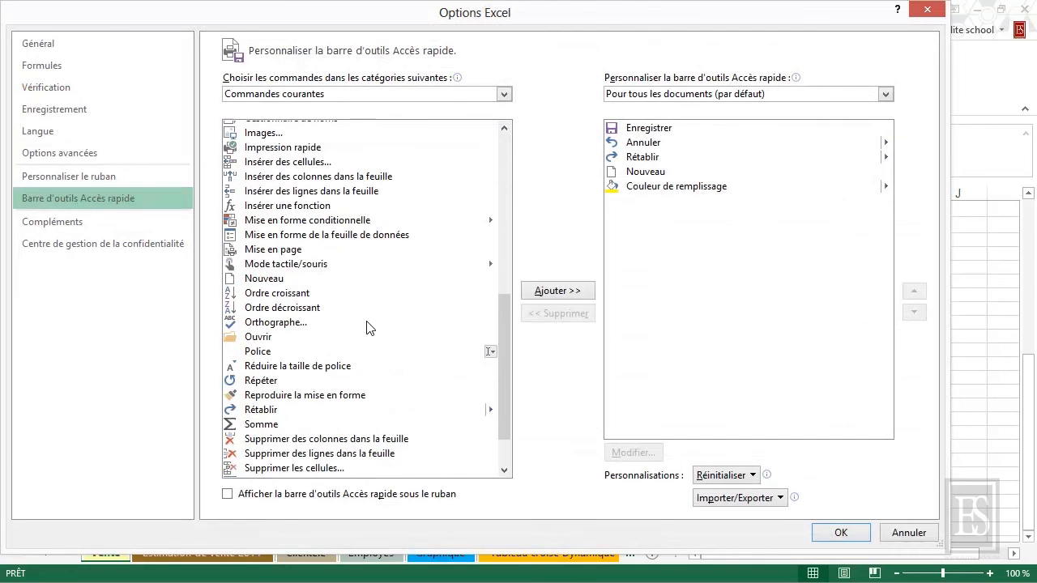
scroll(367, 327, "down", 2)
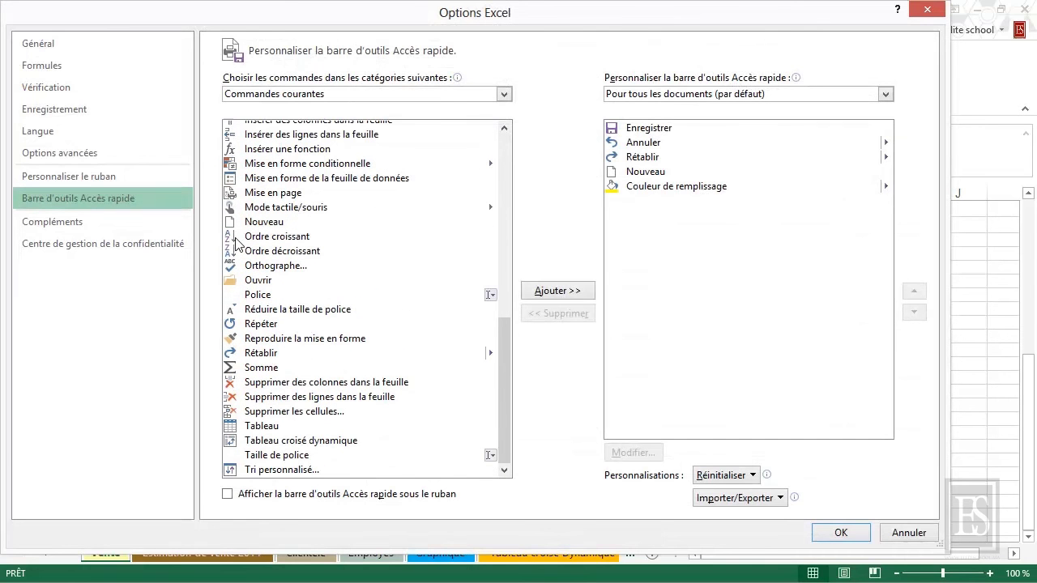
left_click(265, 430)
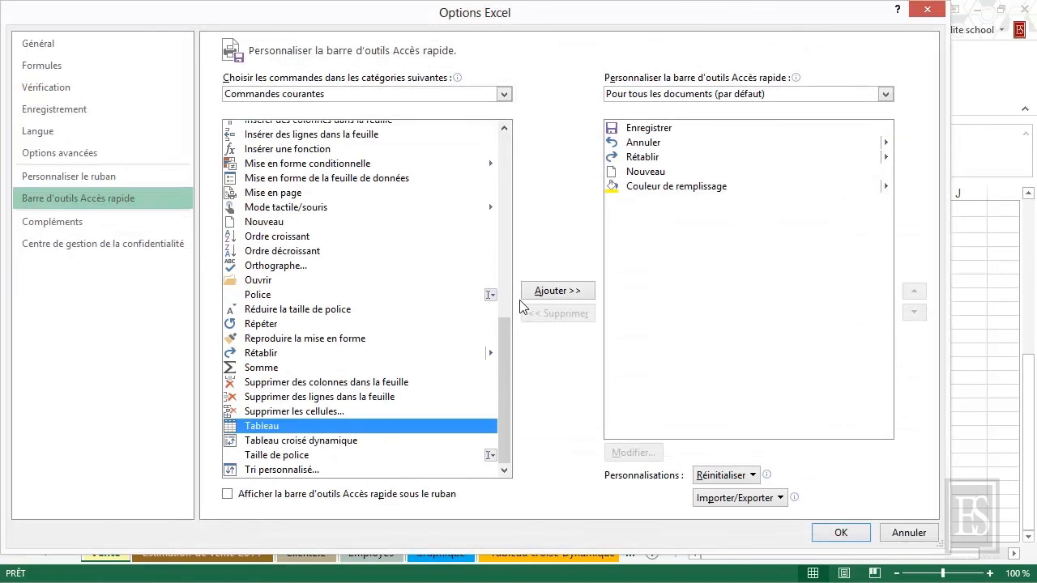
left_click(547, 292)
left_click(839, 531)
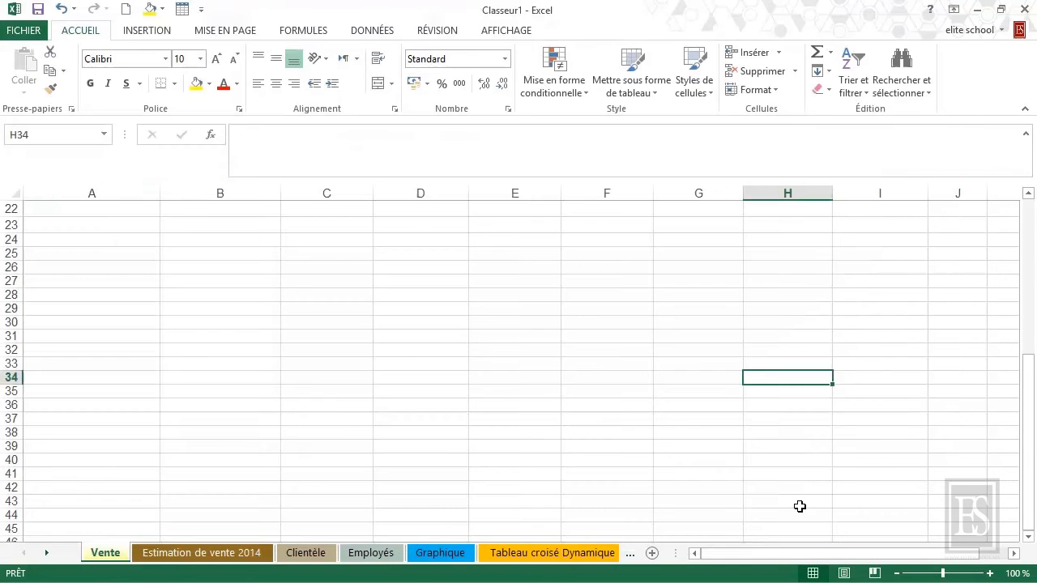
left_click(201, 9)
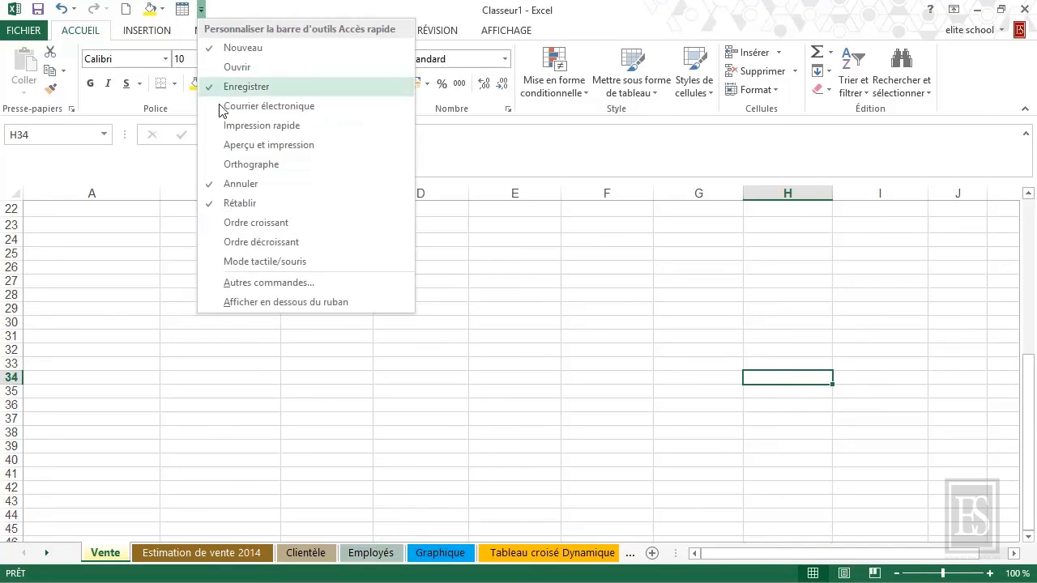
left_click(267, 283)
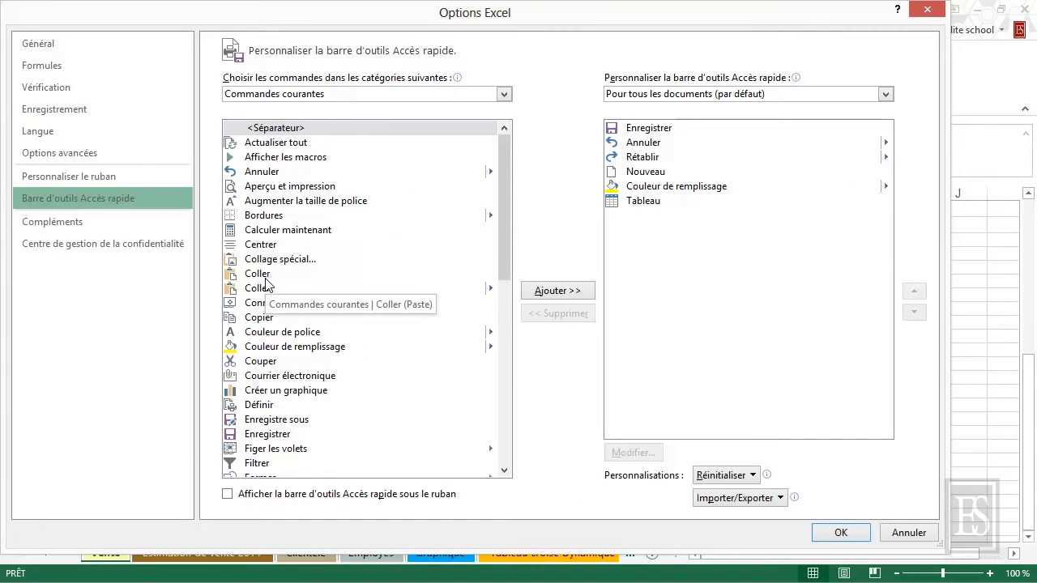
scroll(317, 276, "down", 3)
scroll(313, 296, "down", 2)
scroll(308, 296, "up", 3)
scroll(313, 296, "up", 2)
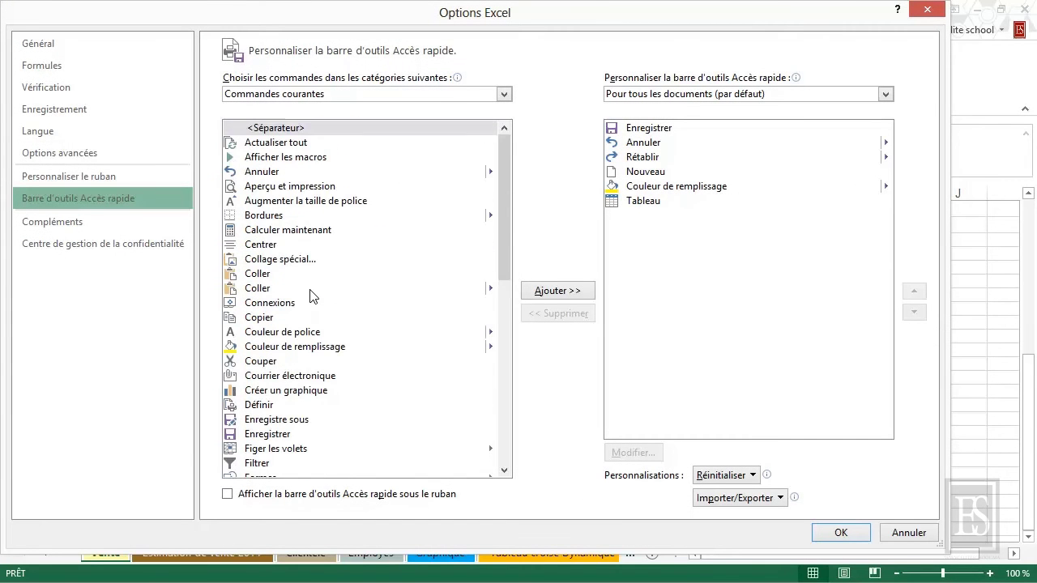
left_click(371, 95)
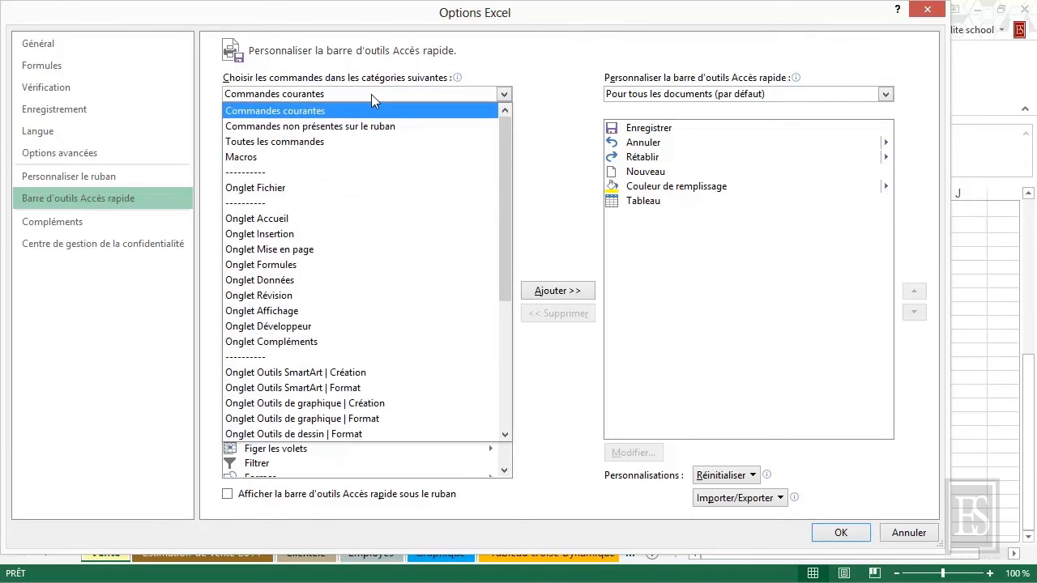
left_click(291, 144)
scroll(353, 280, "down", 4)
scroll(352, 284, "down", 2)
scroll(350, 280, "down", 3)
scroll(357, 278, "down", 3)
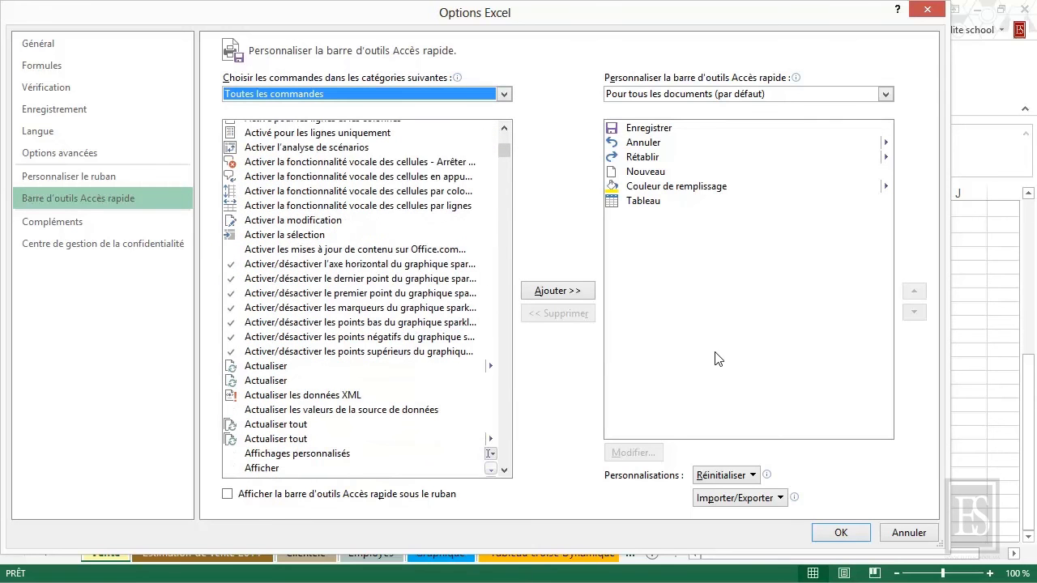
left_click(656, 202)
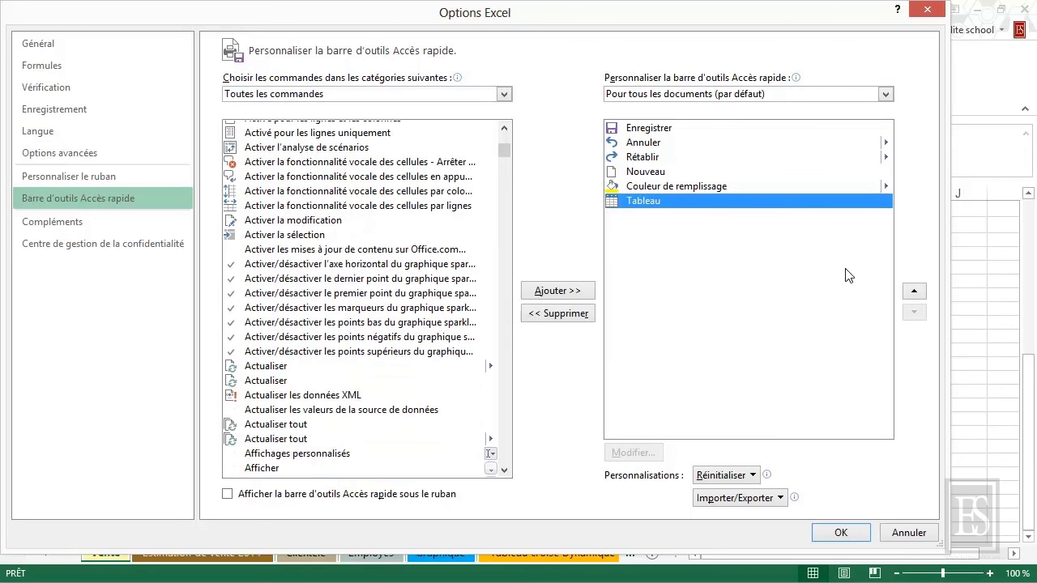
left_click(914, 293)
left_click(914, 293)
left_click(914, 294)
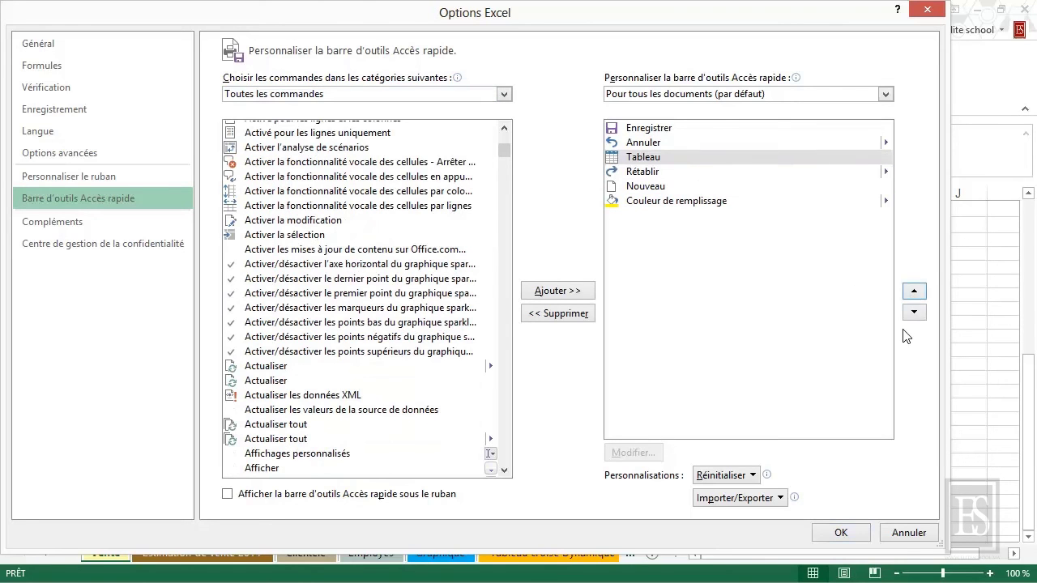
left_click(900, 534)
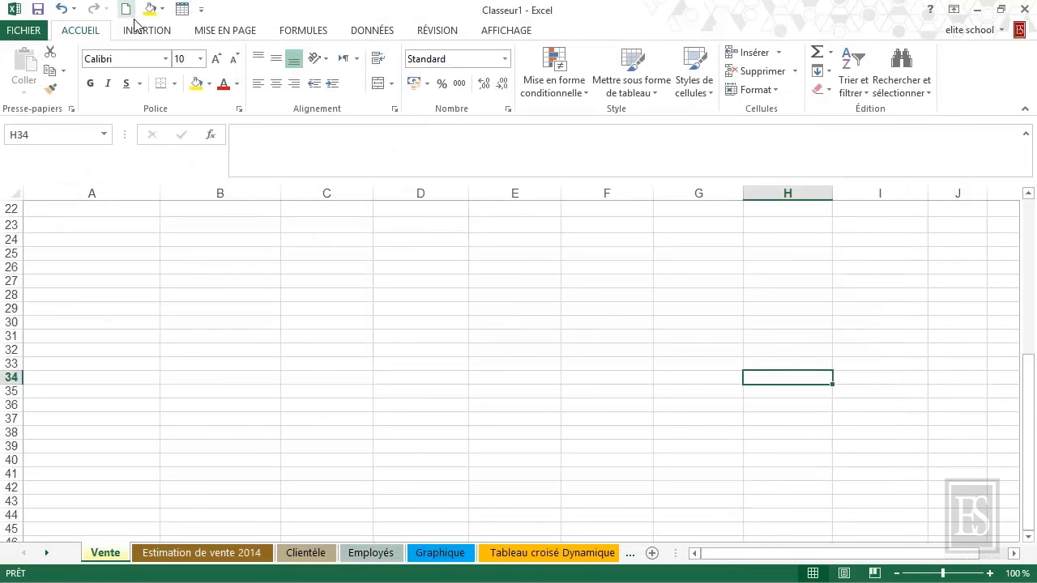
right_click(197, 12)
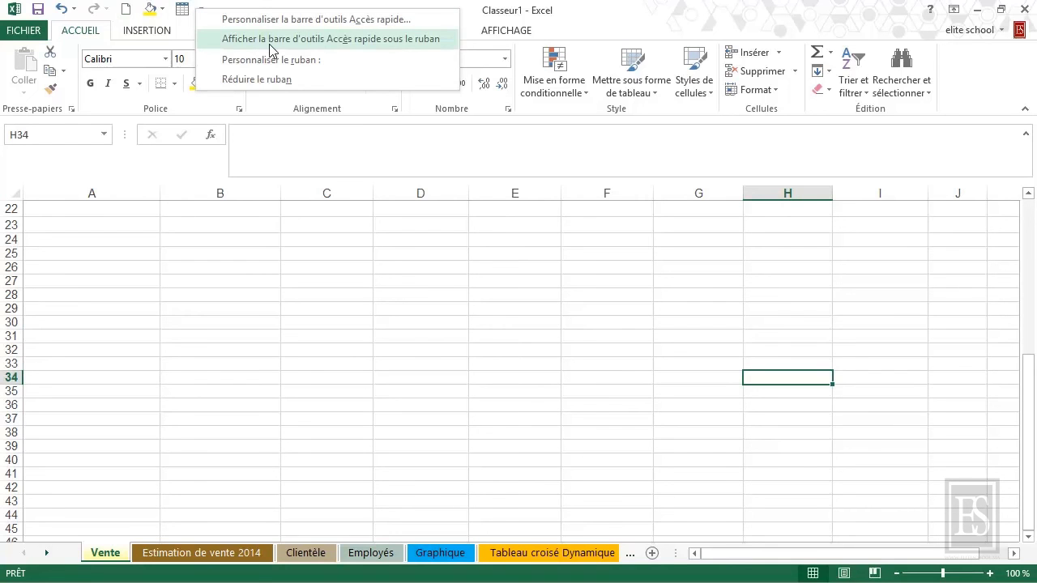
left_click(419, 42)
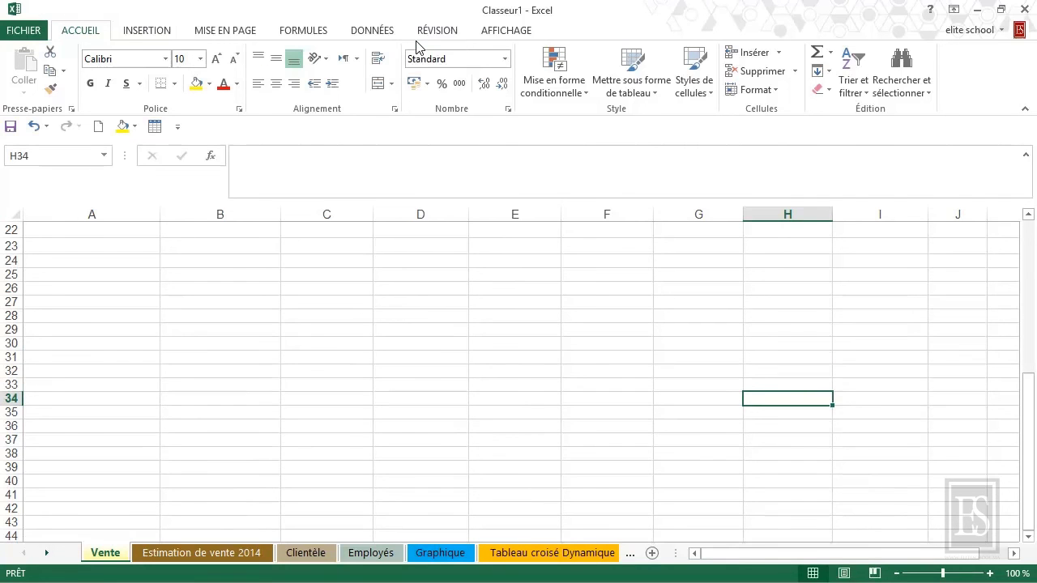
right_click(156, 126)
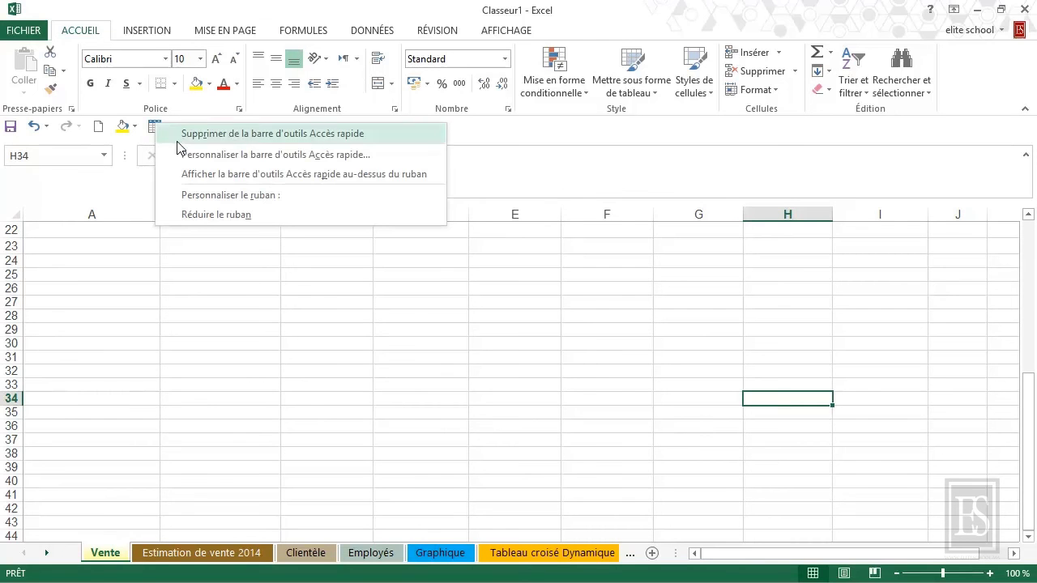
left_click(214, 177)
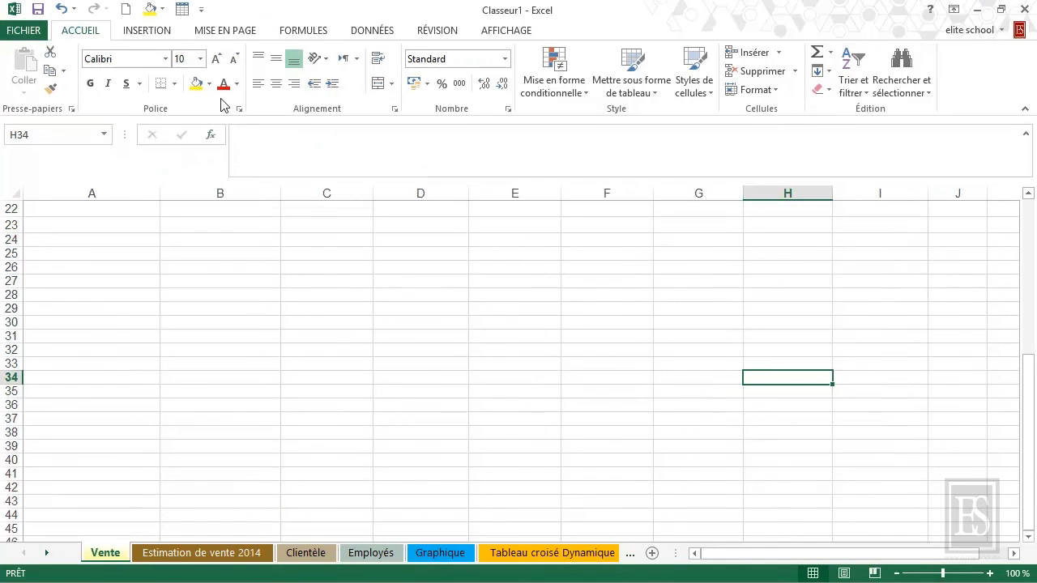
Reset only the Quick Access Toolbar to its defaults in Excel Options and confirm.
right_click(187, 8)
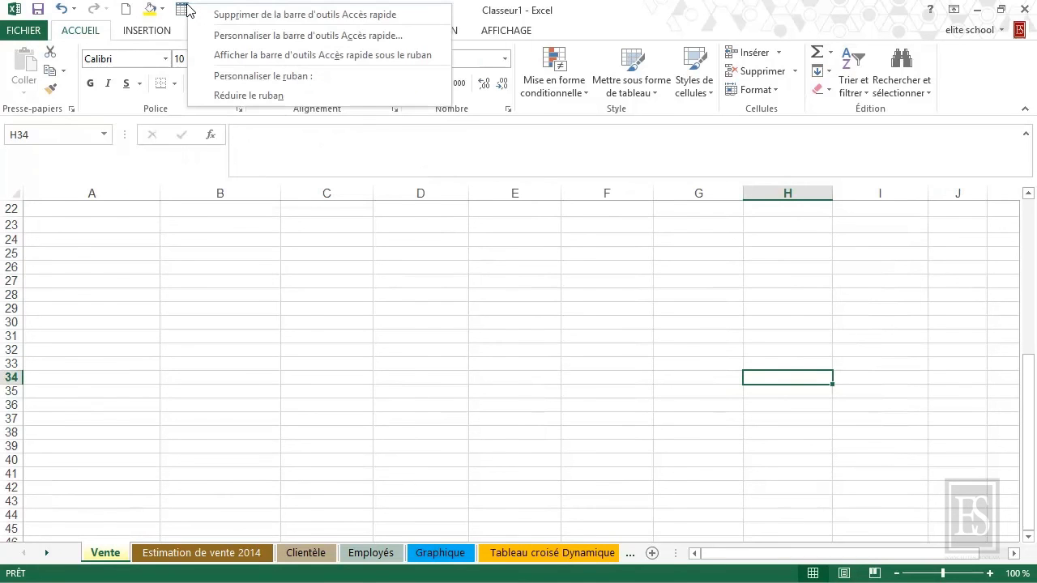
left_click(234, 35)
left_click(713, 475)
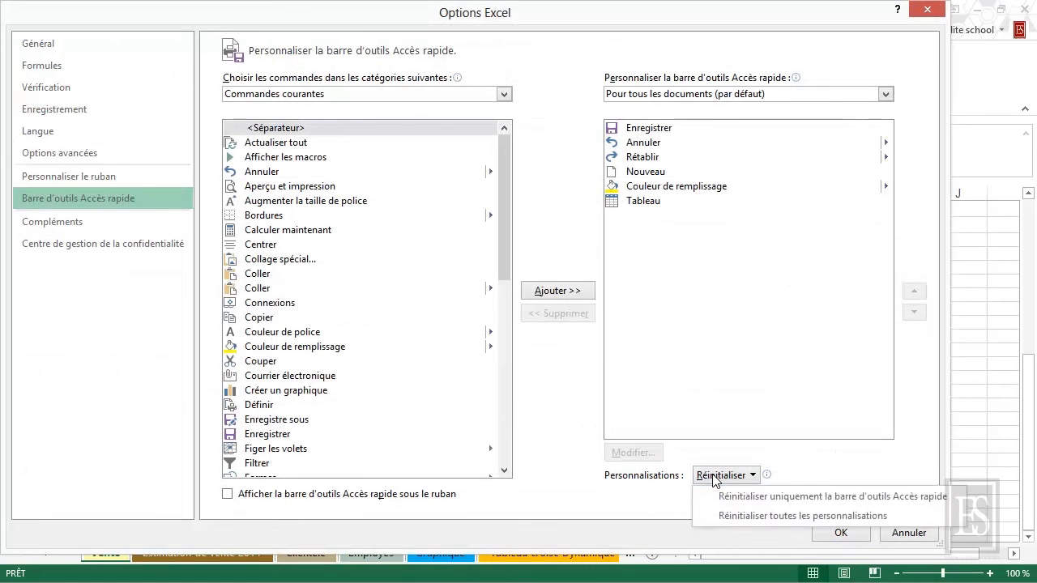
left_click(725, 494)
key("Return")
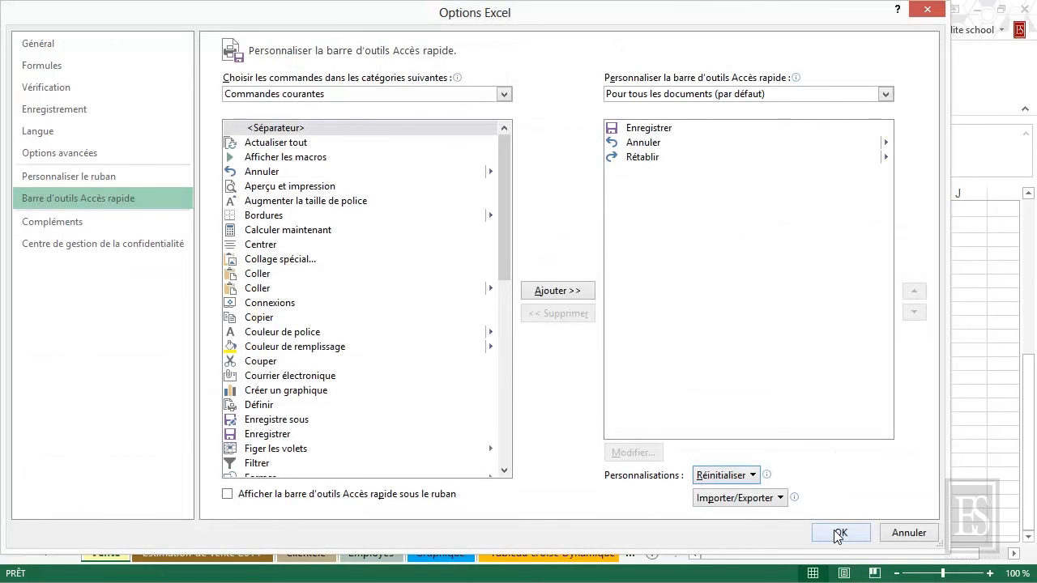
left_click(839, 535)
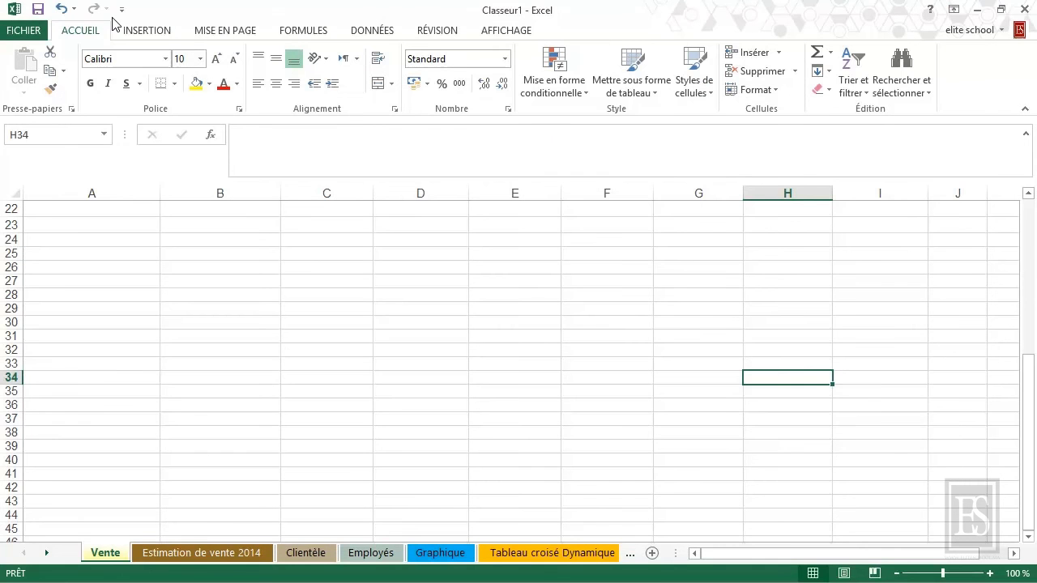